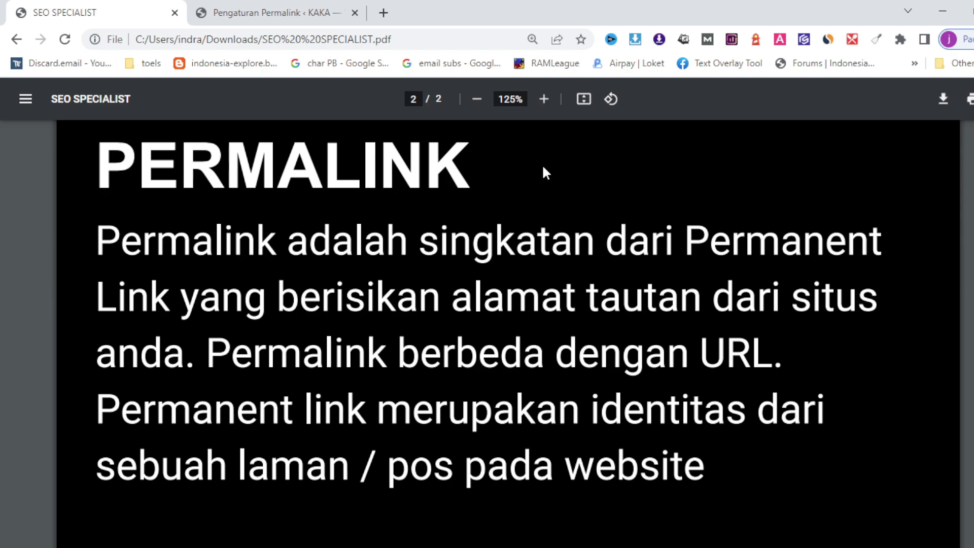
Switch to the WordPress permalink settings page and review the available URL structures and custom structure tags
click(284, 13)
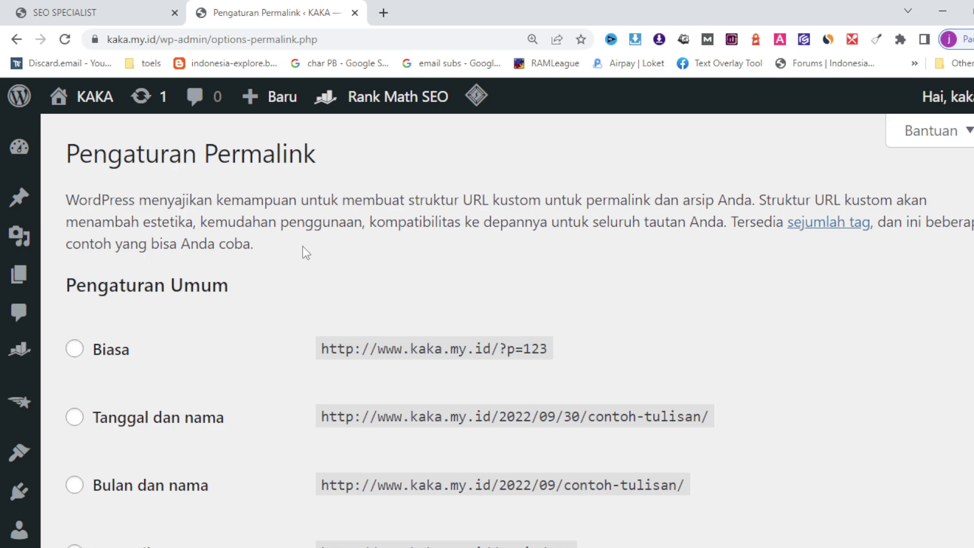
scroll(303, 245, down, 1)
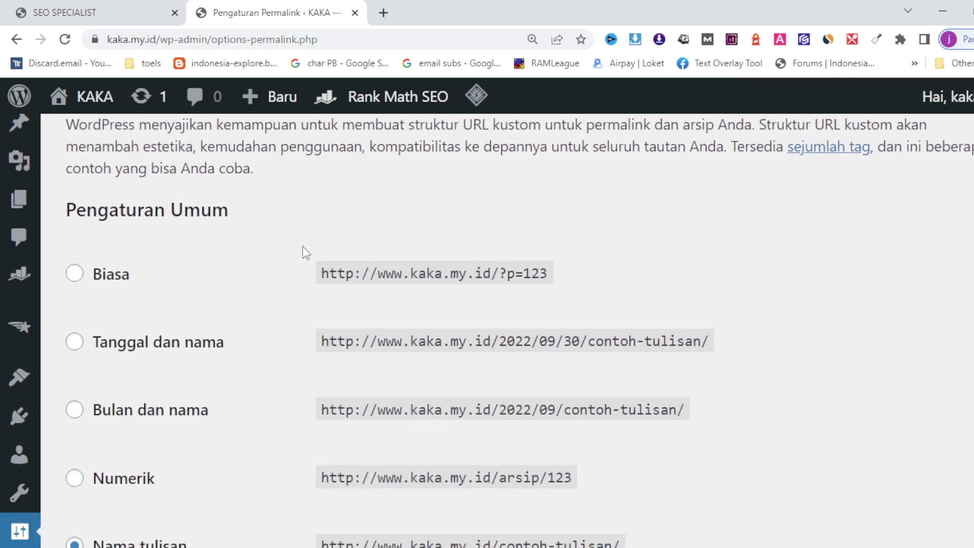
scroll(302, 246, down, 2)
scroll(302, 246, down, 5)
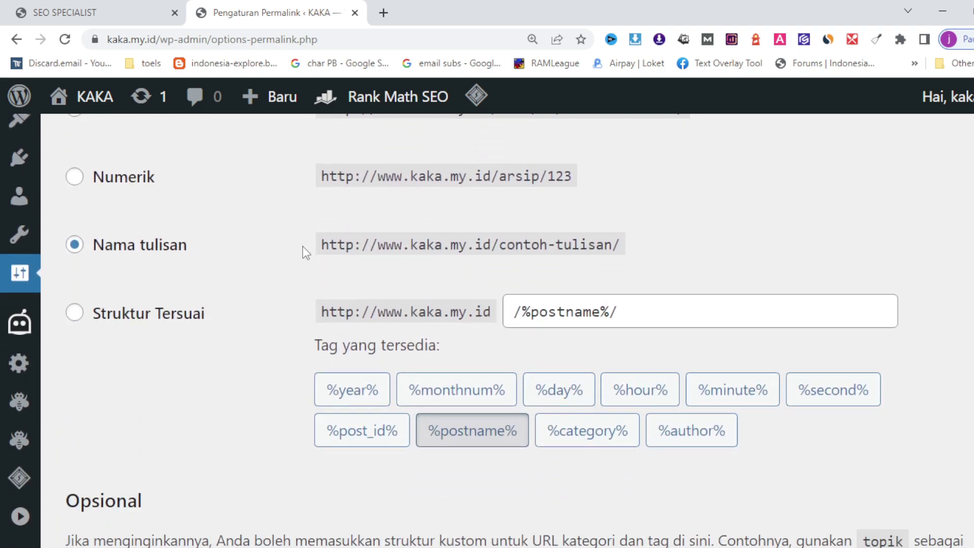
scroll(303, 246, up, 3)
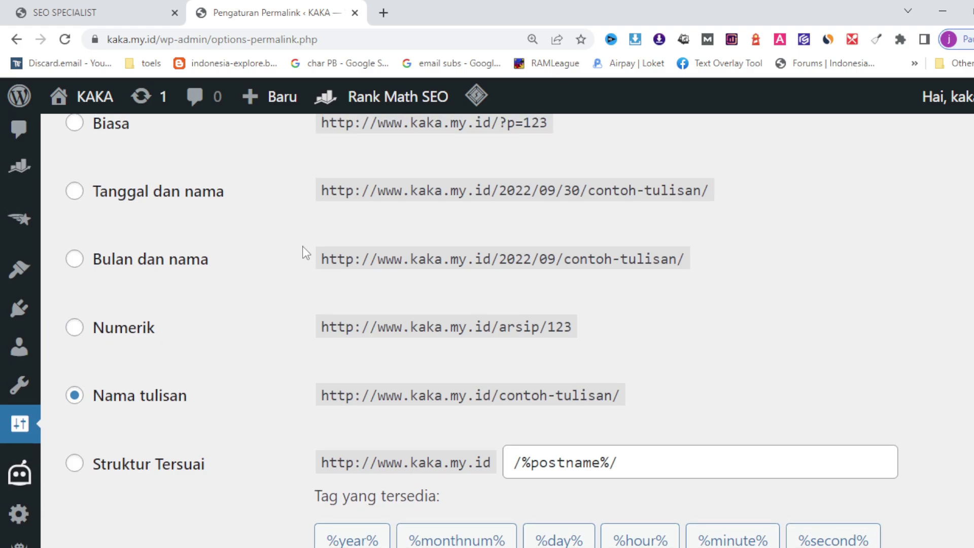
scroll(302, 246, up, 2)
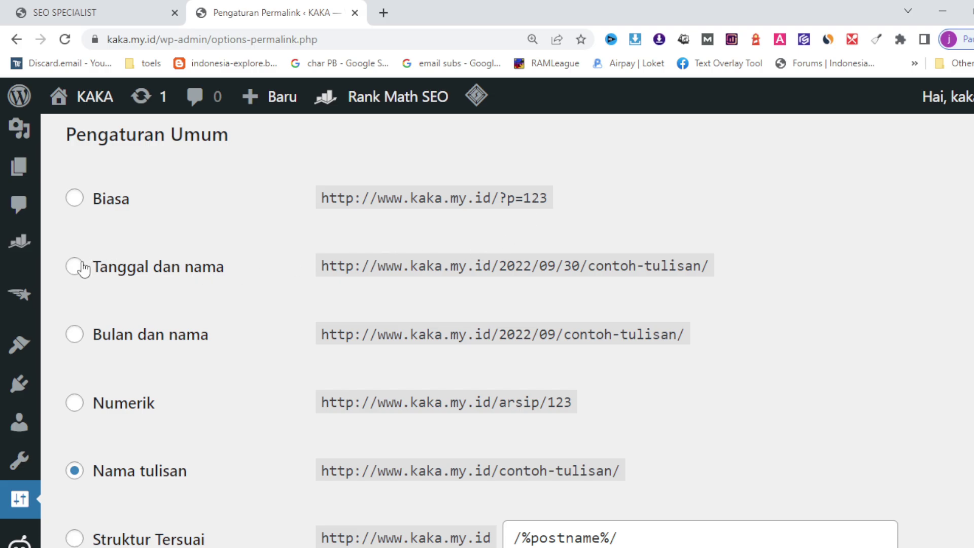
Try the Tanggal dan nama and Bulan dan nama permalink structures and highlight the date in the Tanggal dan nama example URL
click(80, 268)
click(77, 334)
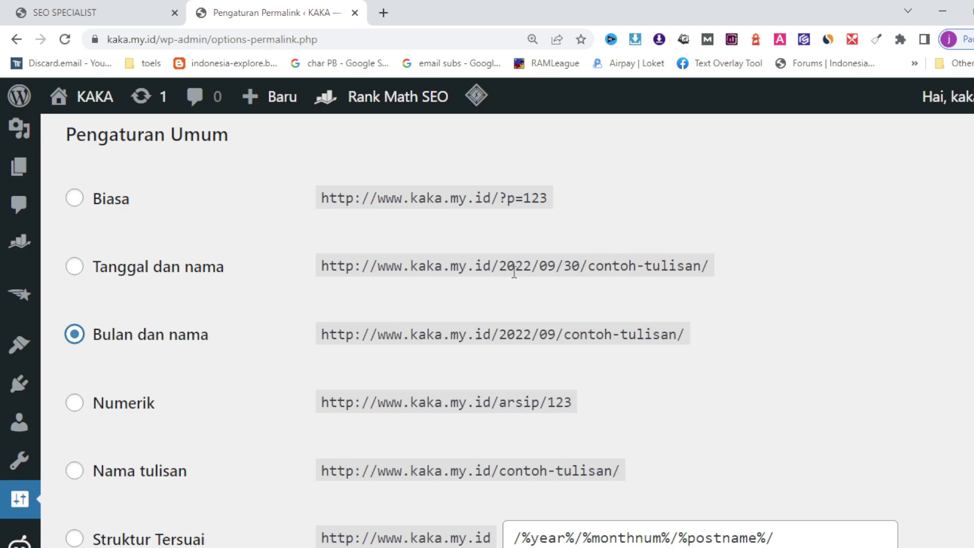
drag(499, 266, 582, 269)
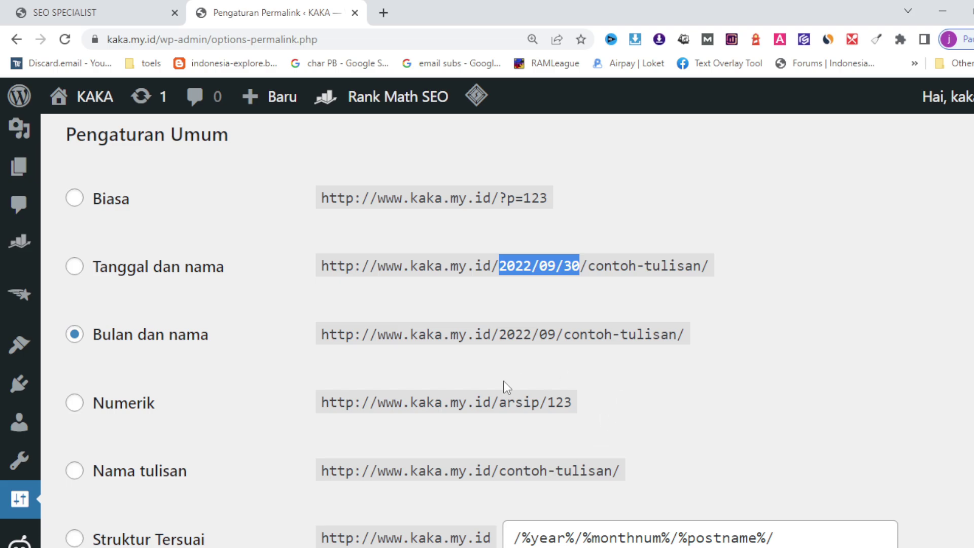
scroll(670, 409, down, 1)
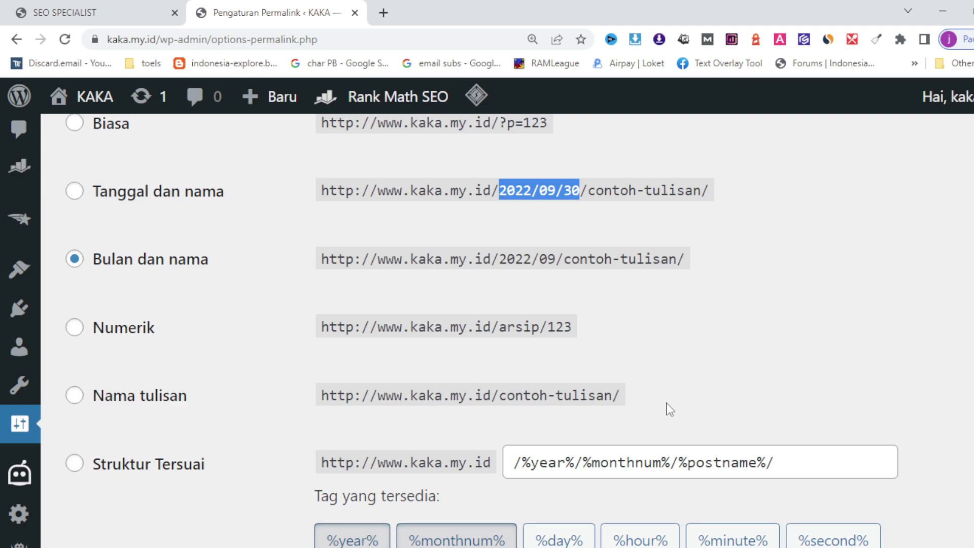
Select the Nama tulisan permalink structure and highlight the date portion of the Tanggal dan nama example URL for comparison
click(74, 397)
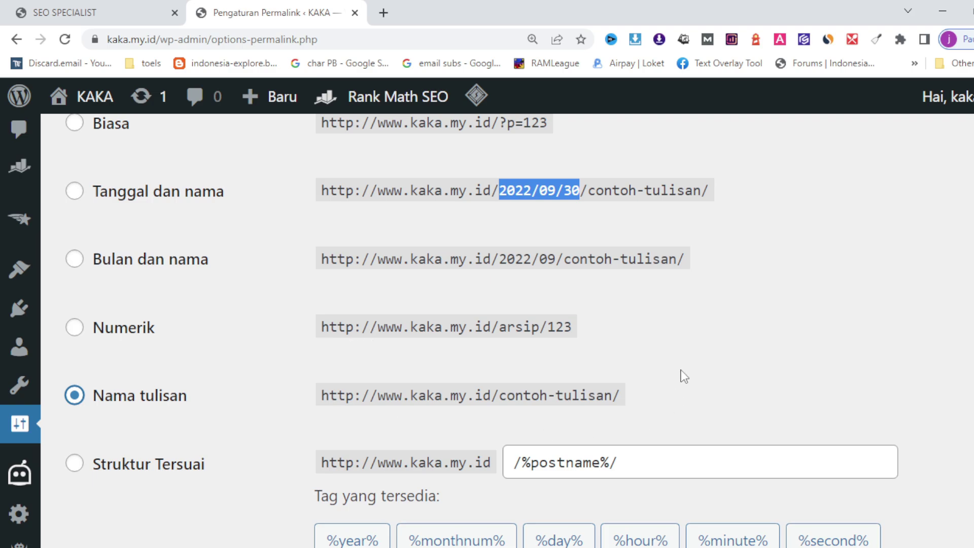
scroll(570, 401, down, 1)
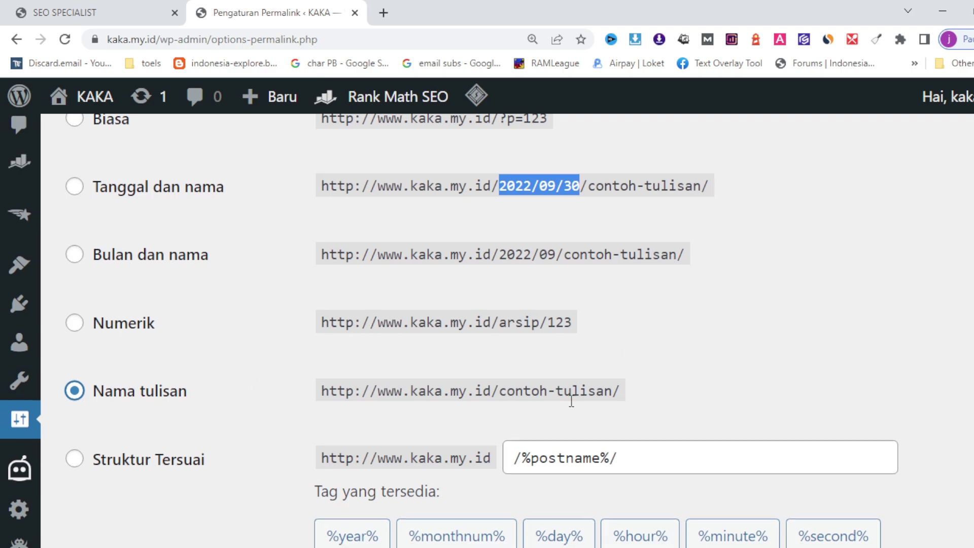
scroll(572, 401, up, 1)
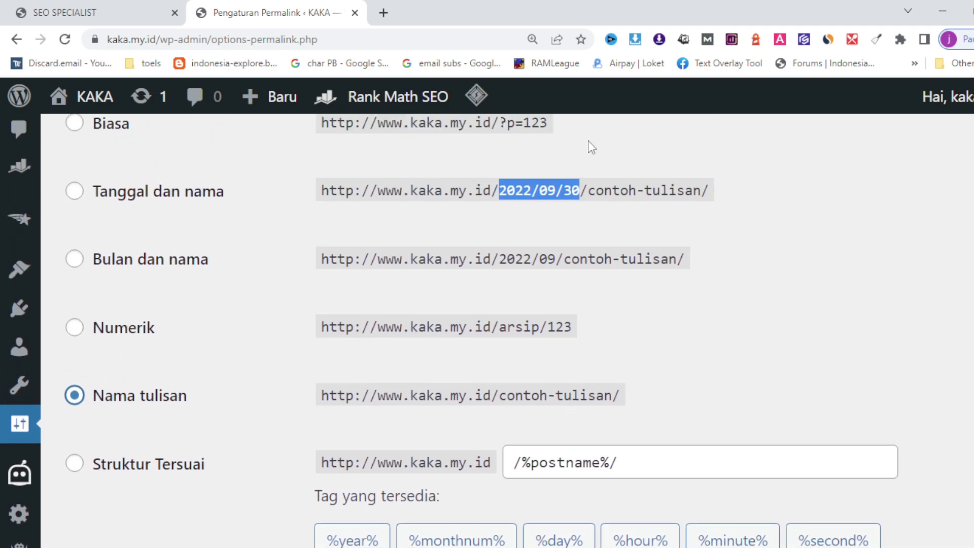
click(729, 216)
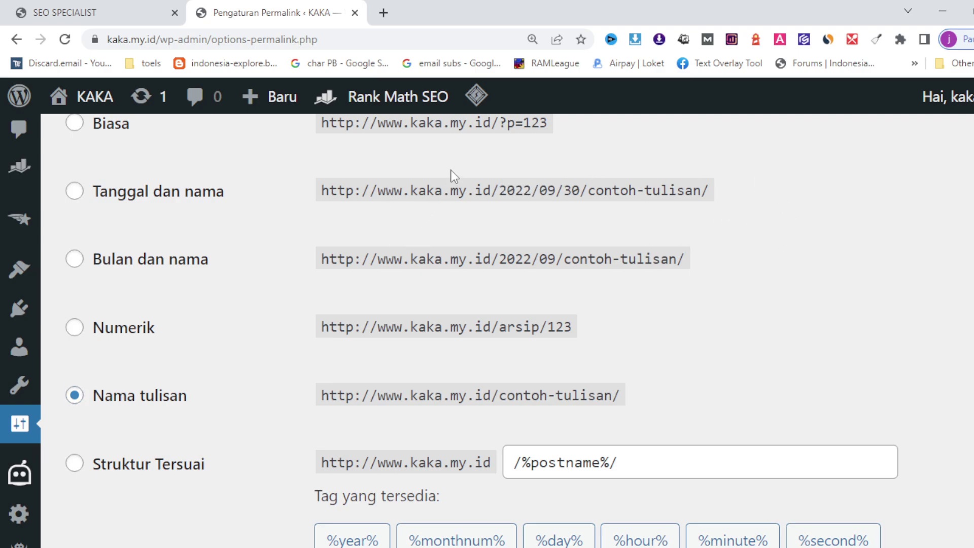
drag(502, 190, 589, 195)
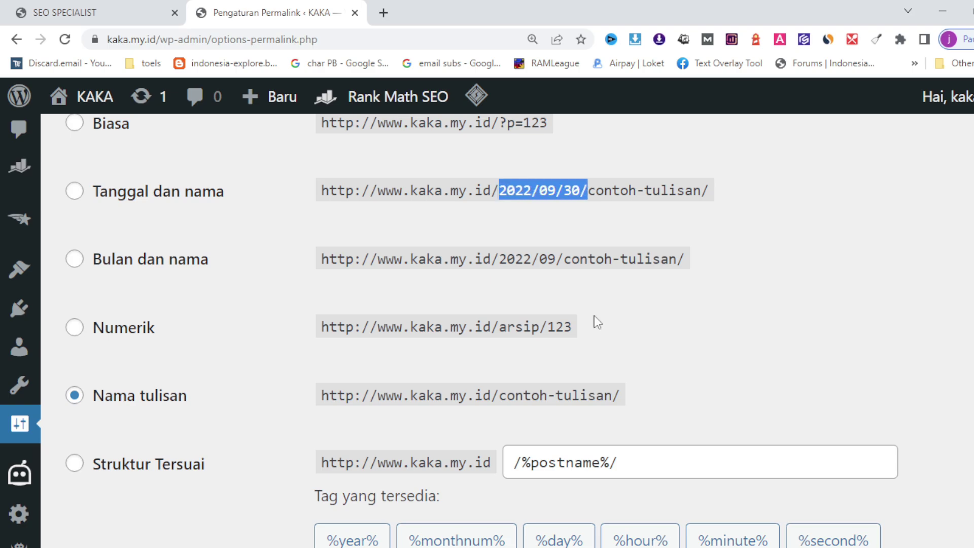
scroll(608, 360, down, 1)
scroll(582, 362, down, 1)
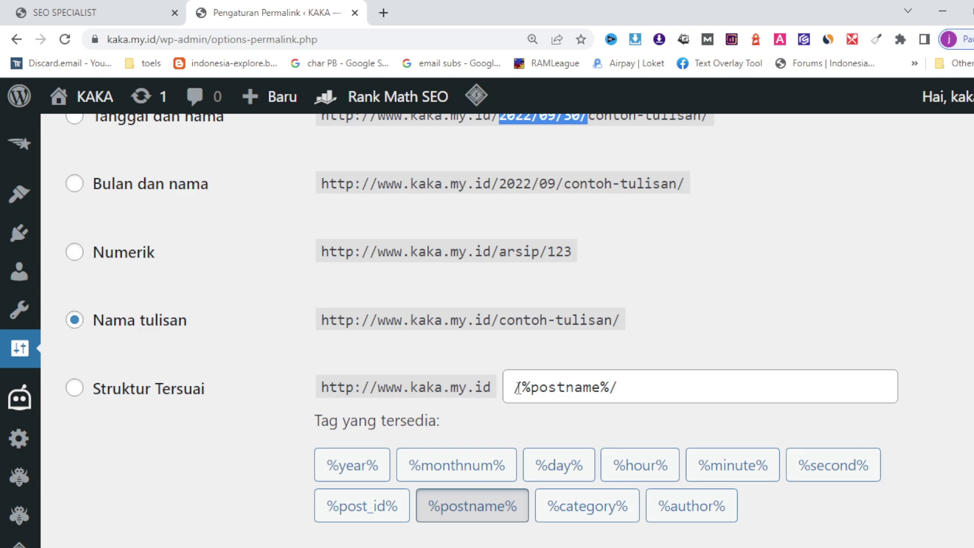
scroll(500, 421, down, 1)
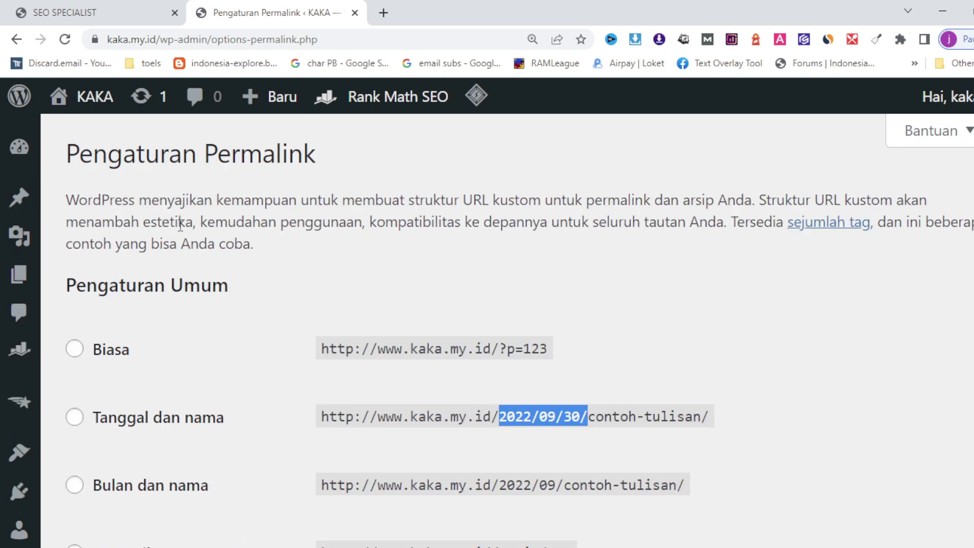
Go to the list of all posts and open the draft "jadwal pembuatan dan perpanjangan sim di sim keliling" for editing
mouse_move(19, 198)
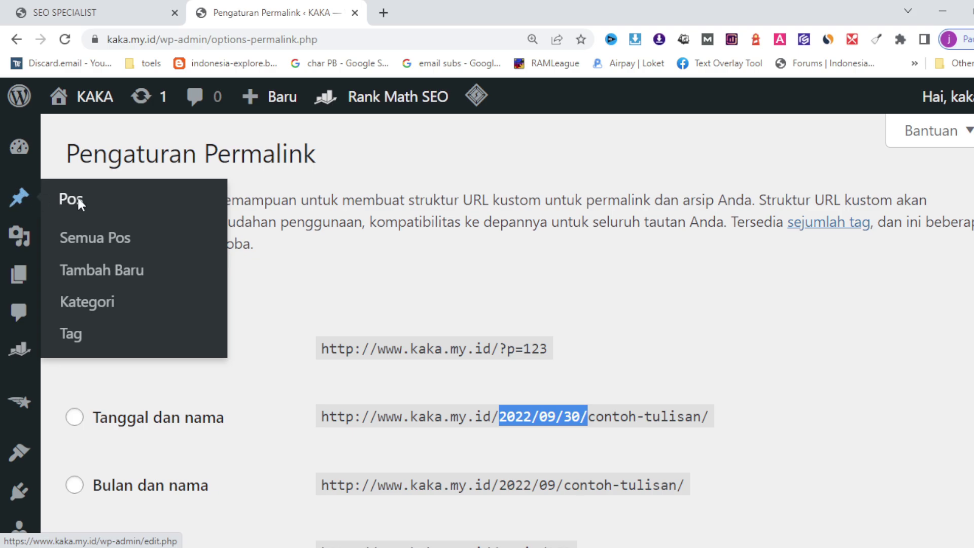
click(83, 240)
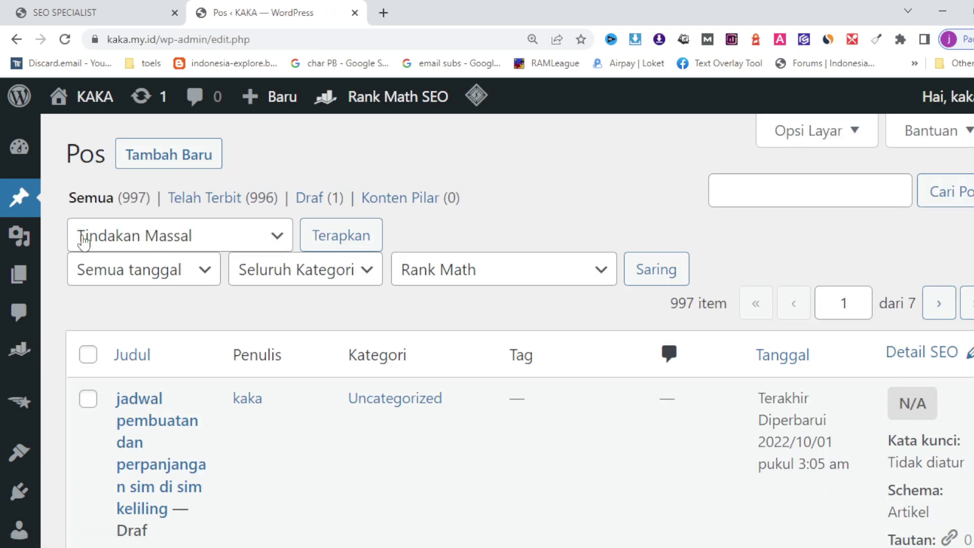
scroll(79, 264, down, 1)
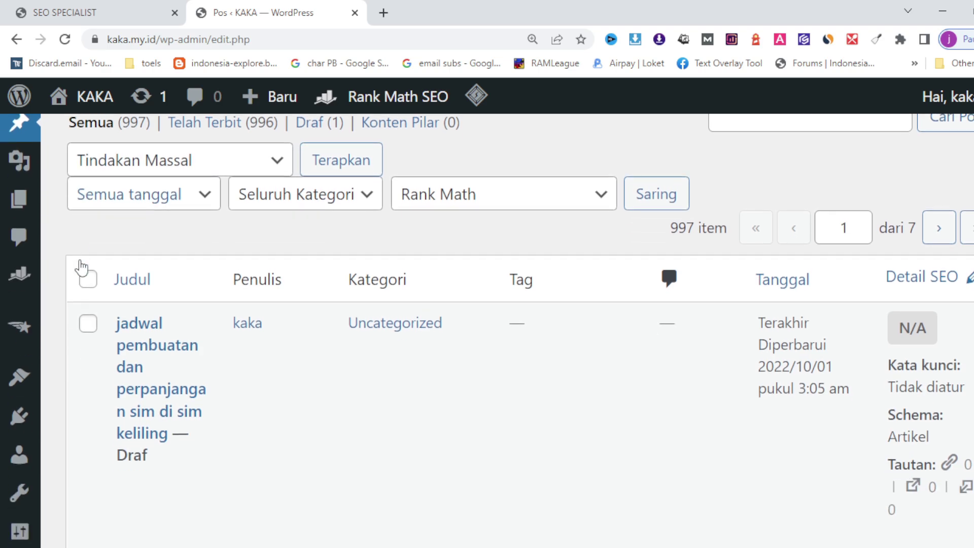
click(138, 482)
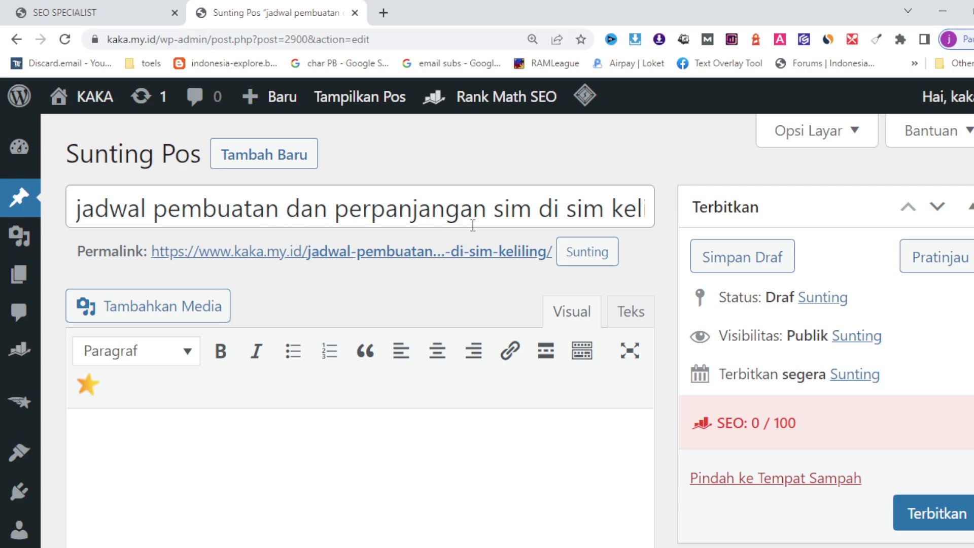
Replace the draft post's permalink slug with sim-keliling and apply it
click(586, 257)
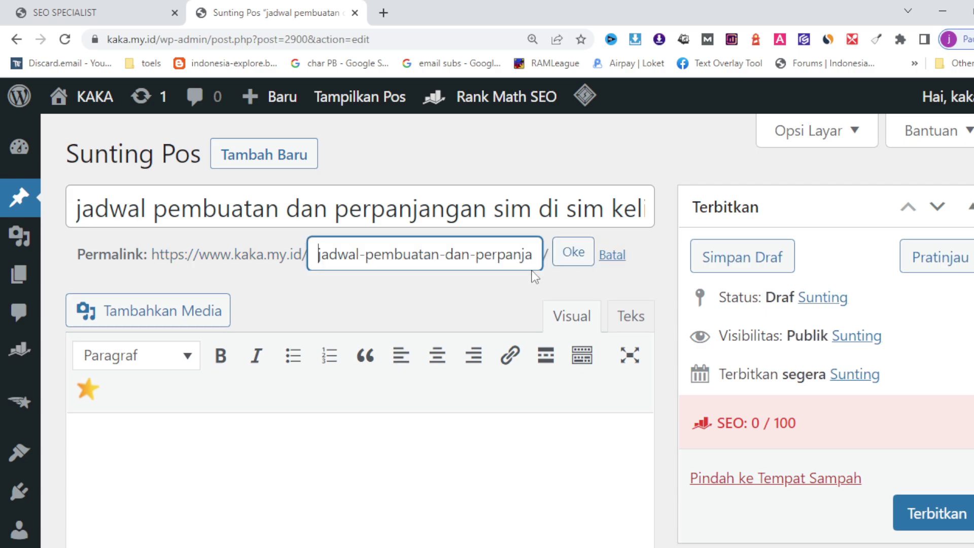
drag(317, 255, 548, 269)
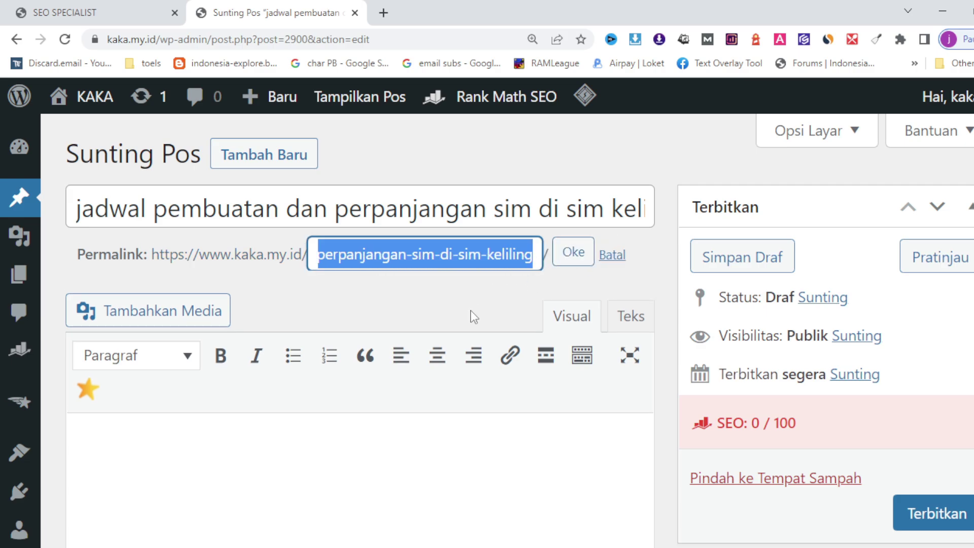
key(BackSpace)
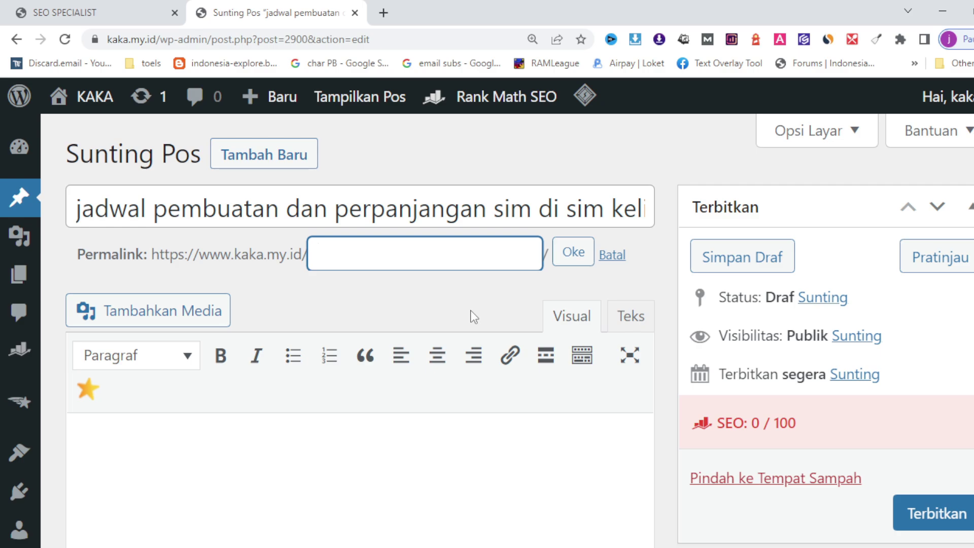
text(sim-keliling)
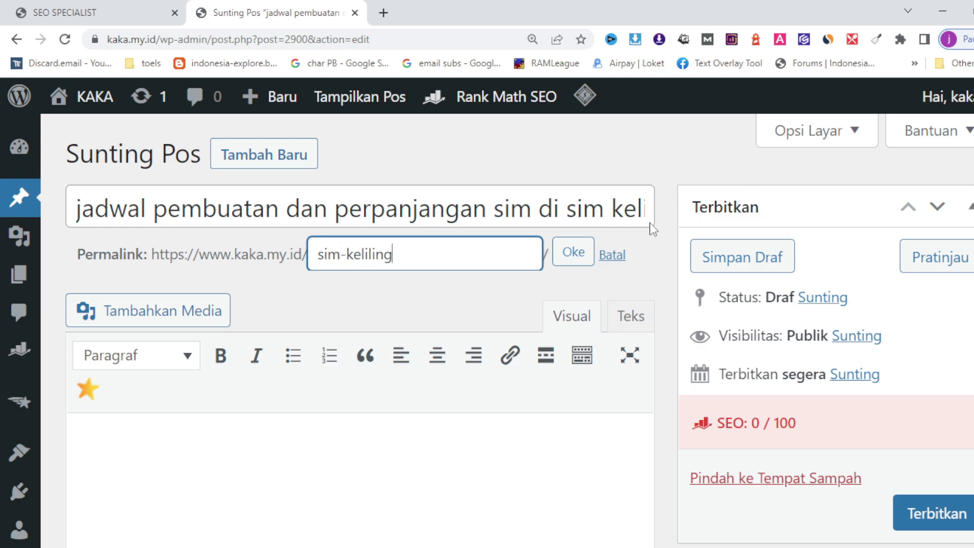
click(573, 256)
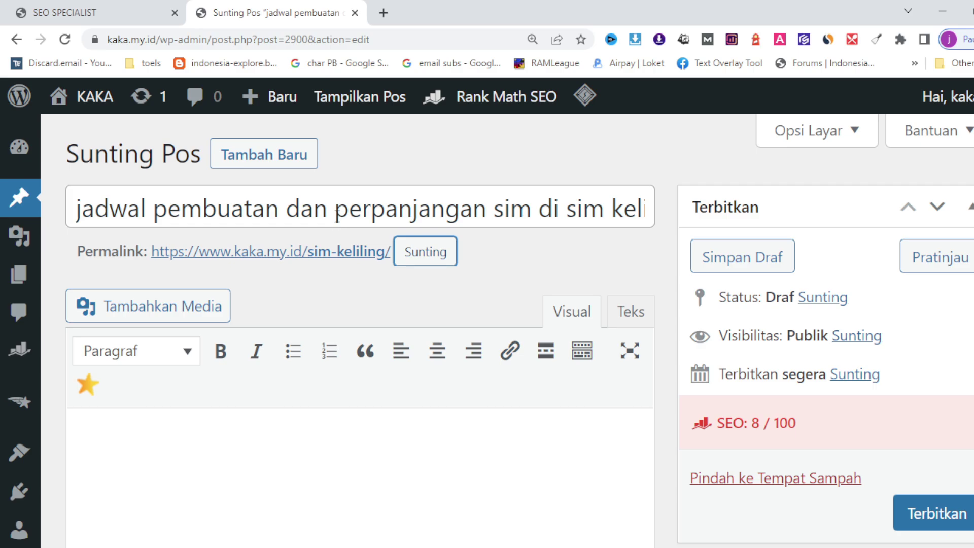
Highlight the connecting words "dan" and "di" in the post title to examine which words the slug can omit
drag(335, 213, 293, 208)
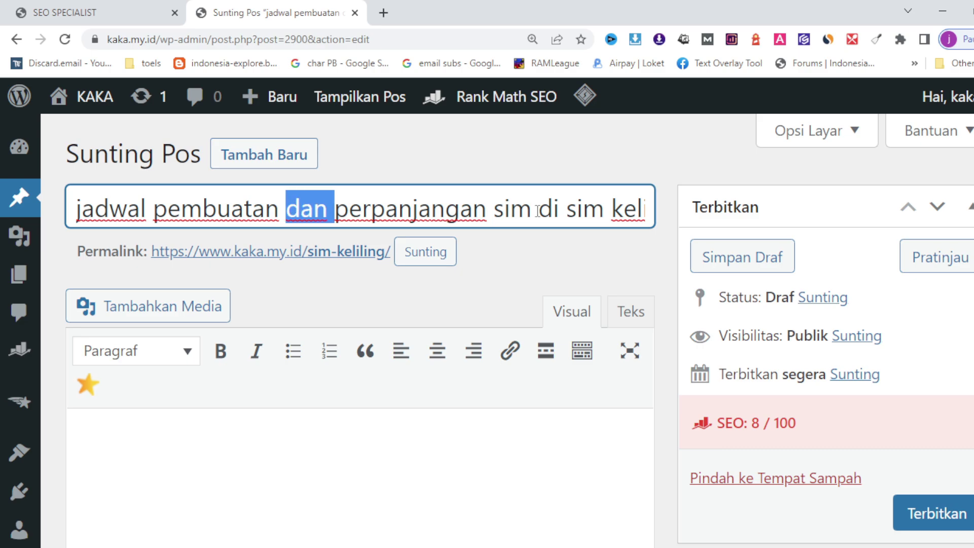
drag(539, 210, 558, 210)
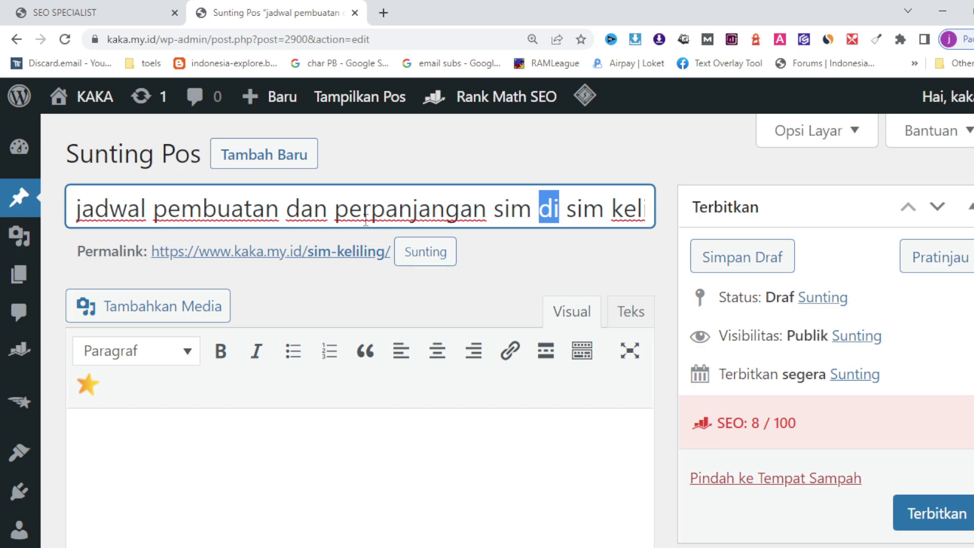
double_click(328, 208)
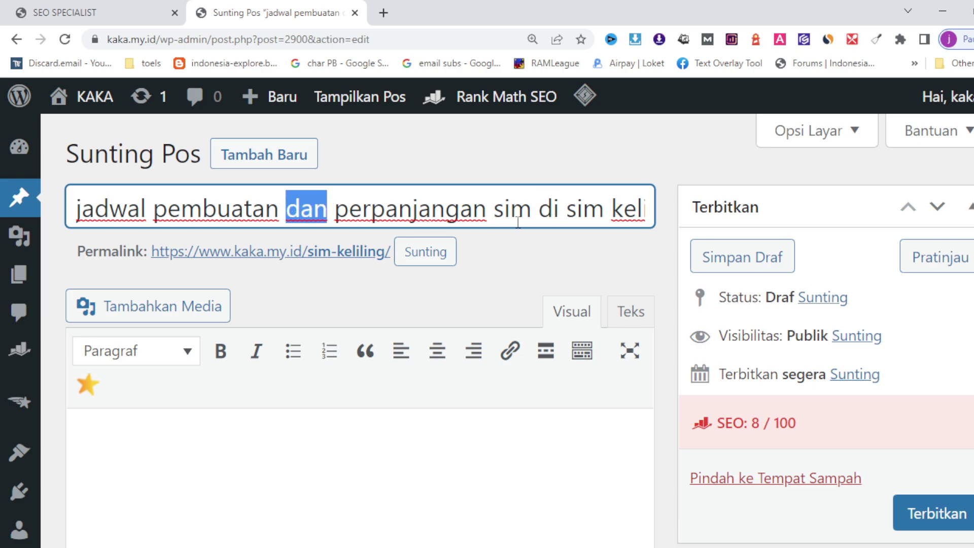
drag(540, 218, 553, 219)
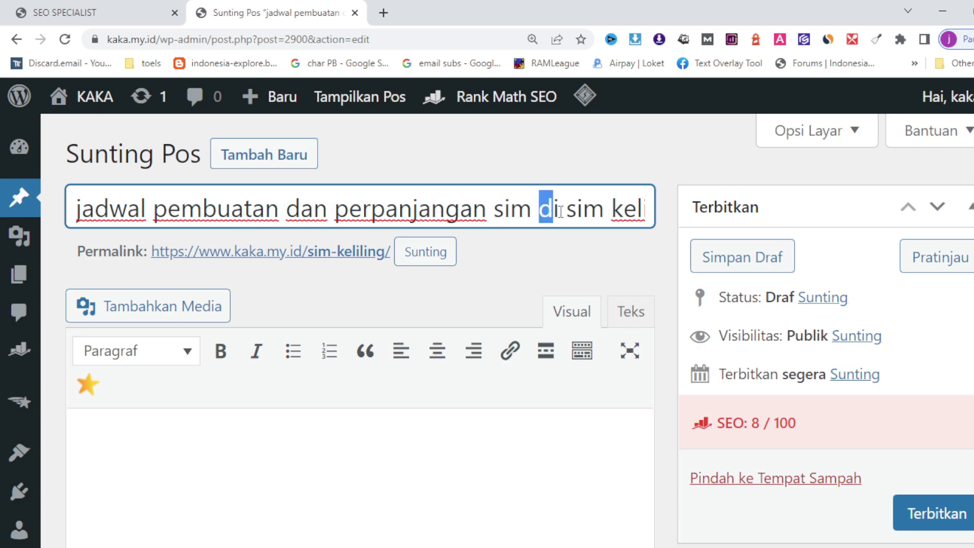
double_click(548, 209)
double_click(306, 209)
Replace the draft post's permalink slug with jadwal-pembuatan-perpanjangan-sim-keliling and apply it
click(417, 255)
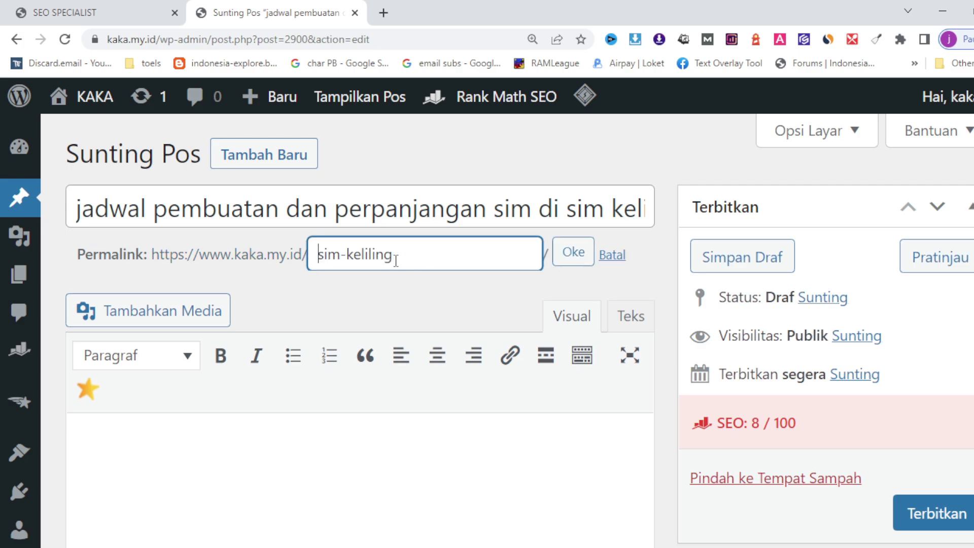
drag(398, 256, 282, 256)
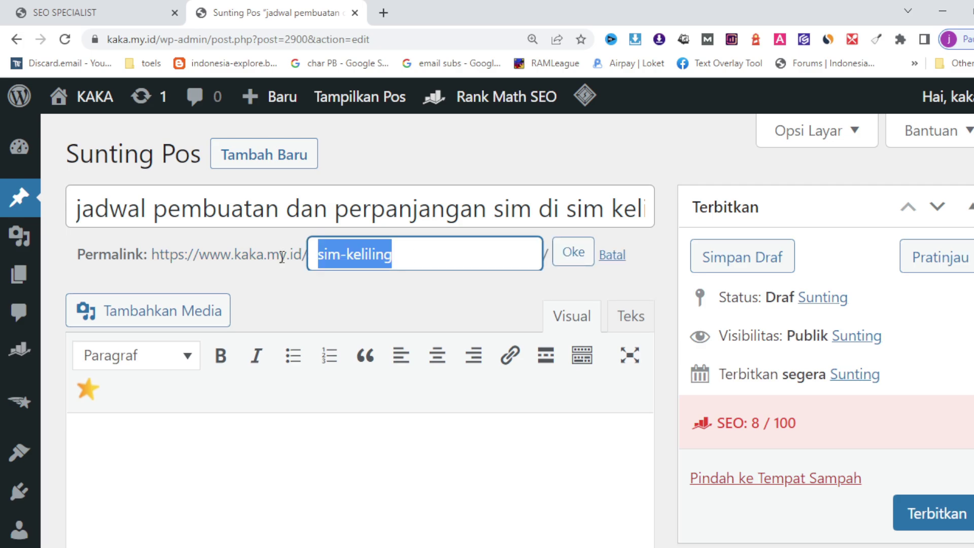
text(jadwal)
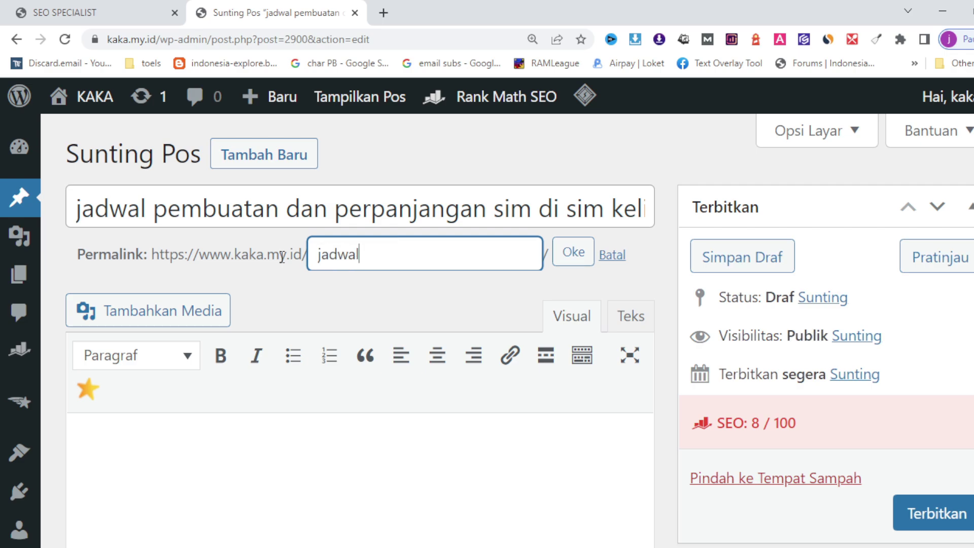
text(-pembuatan)
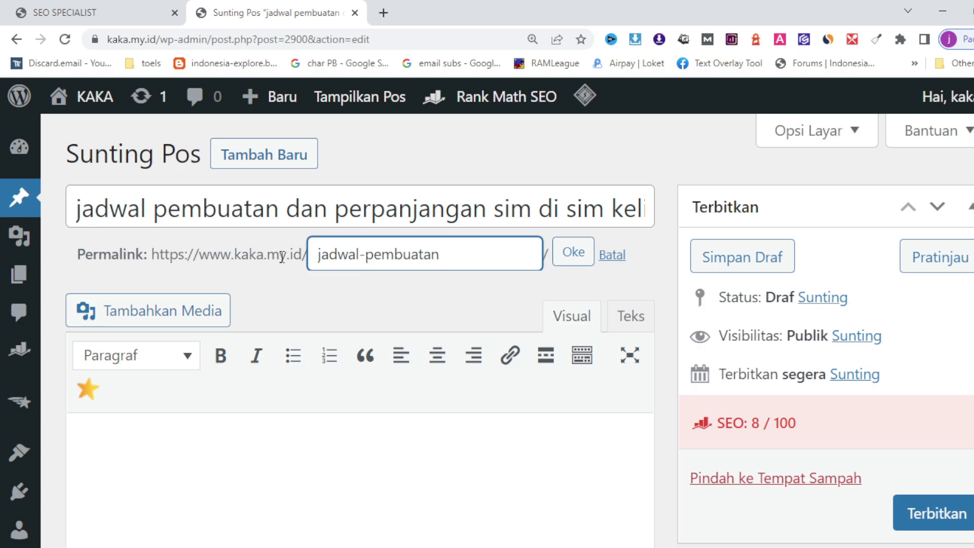
text(-perpanjangan-s)
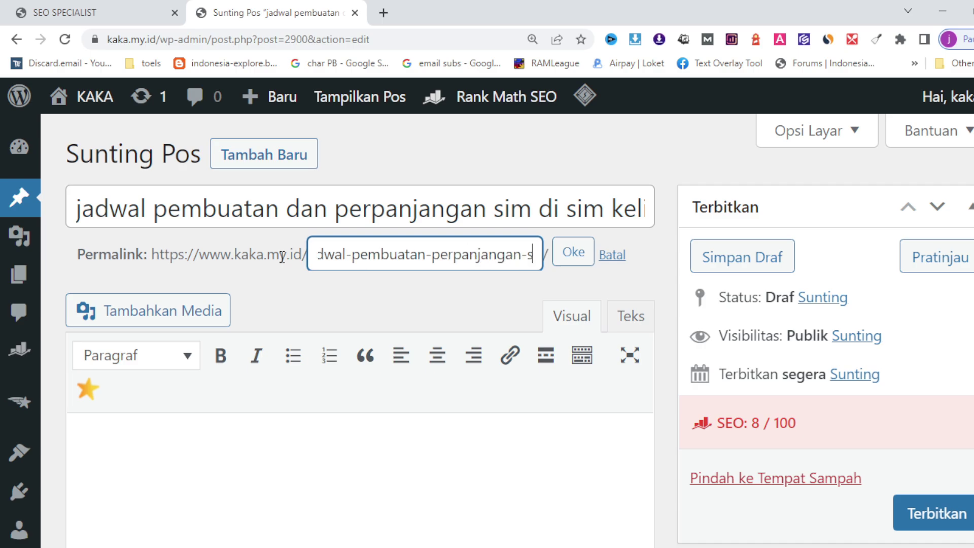
text(im-)
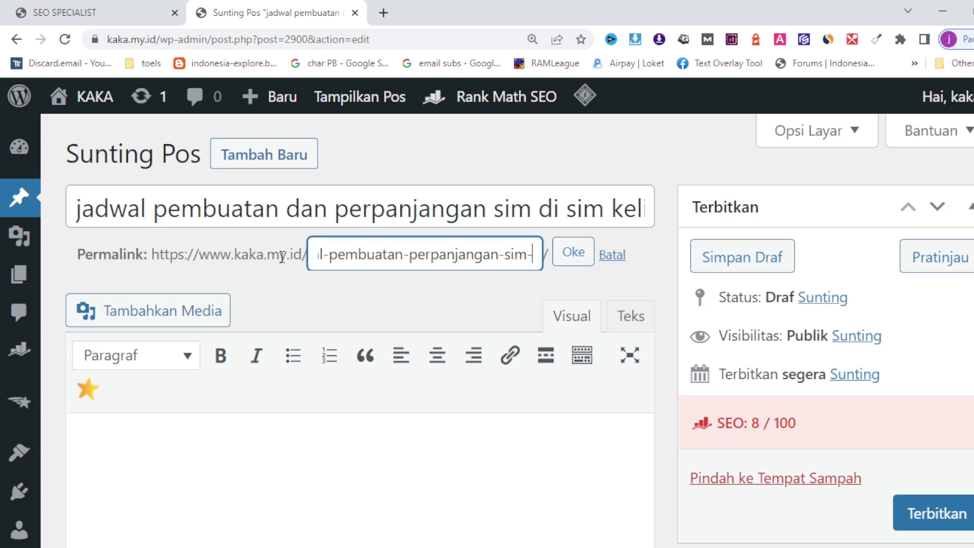
text(keliling)
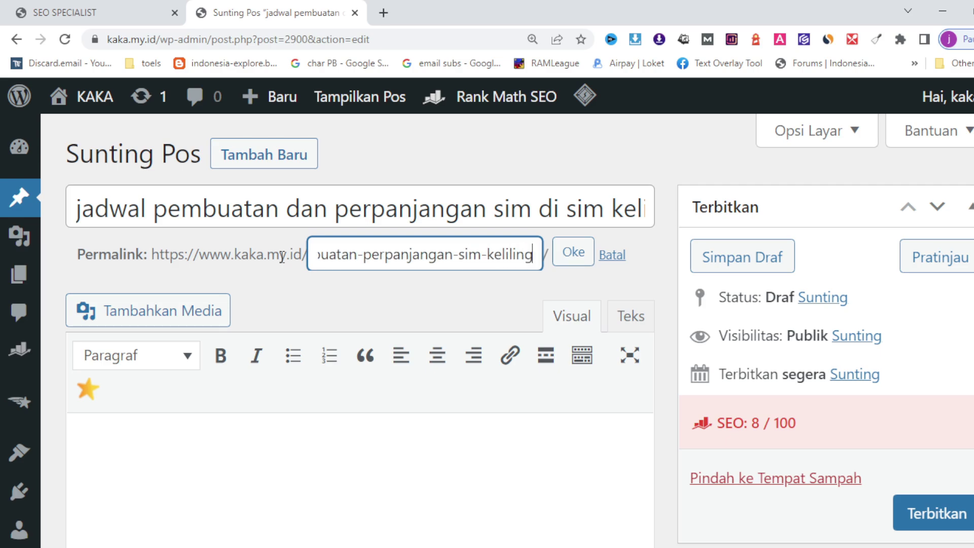
click(572, 252)
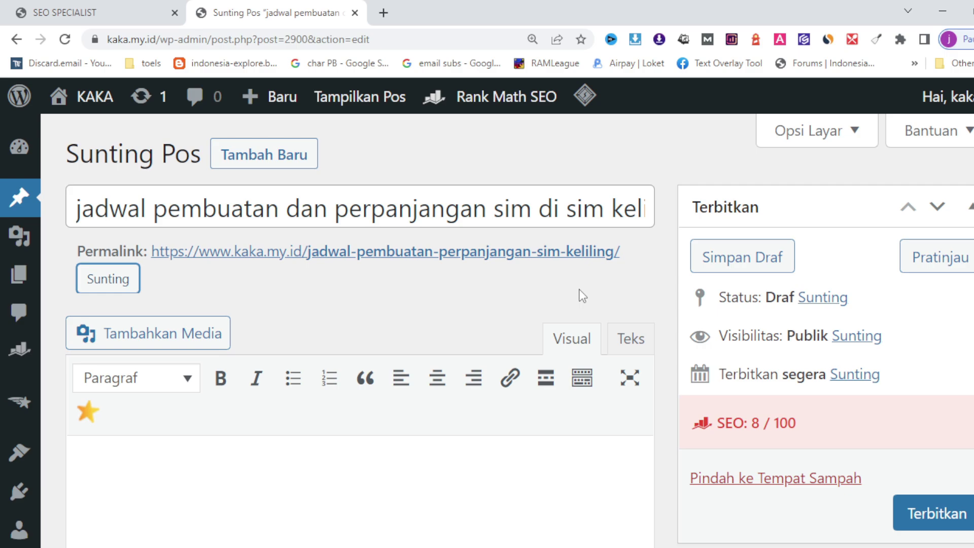
Copy the draft post's full permalink URL to the clipboard
drag(637, 249, 192, 237)
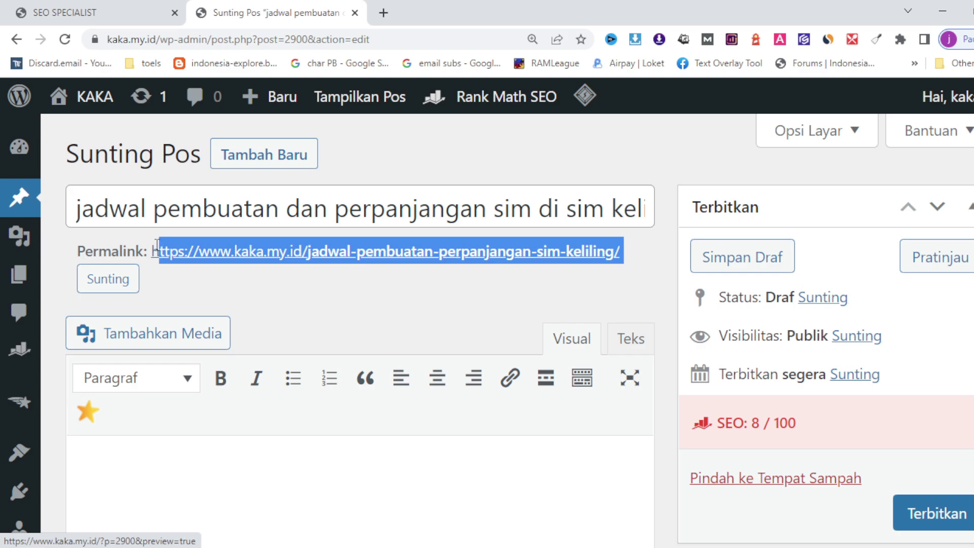
right_click(215, 249)
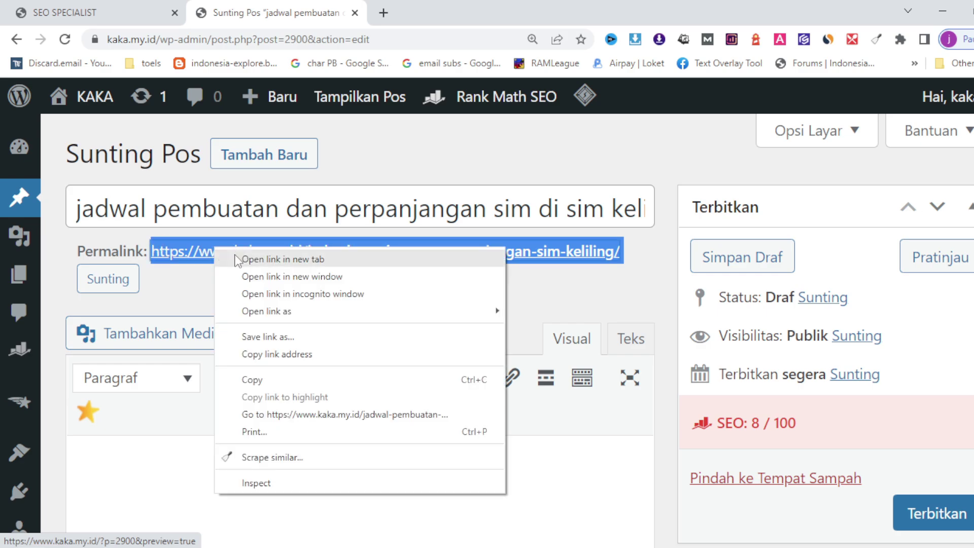
click(257, 384)
Go to the list of all posts, select the "jadwal pembuatan dan perpanjangan sim di sim keliling" draft and choose the bulk action Pindah ke Tempat Sampah
mouse_move(21, 199)
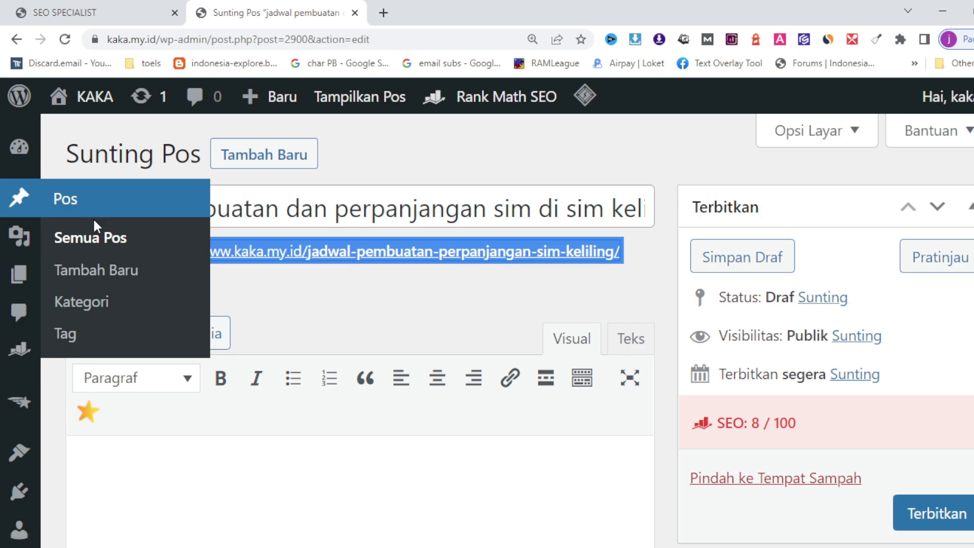
click(97, 247)
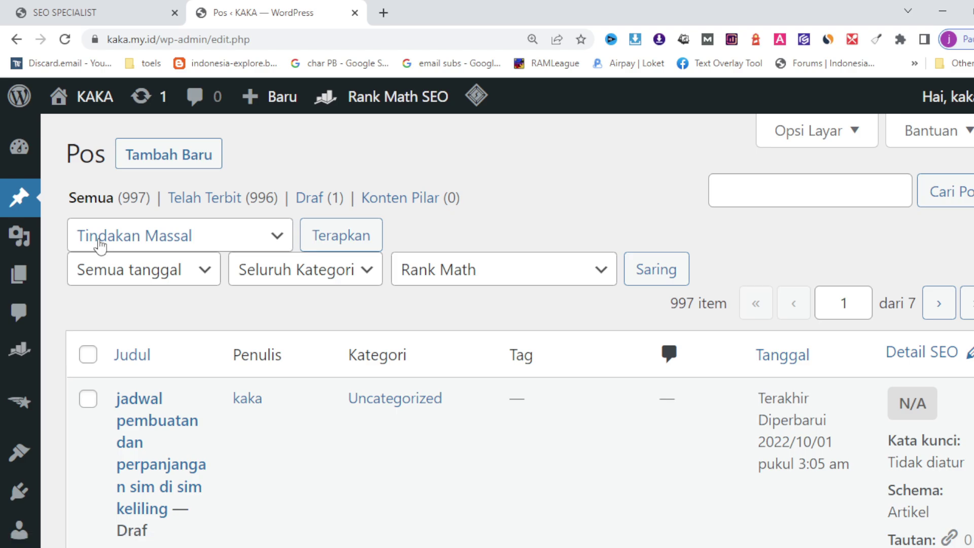
scroll(99, 245, down, 1)
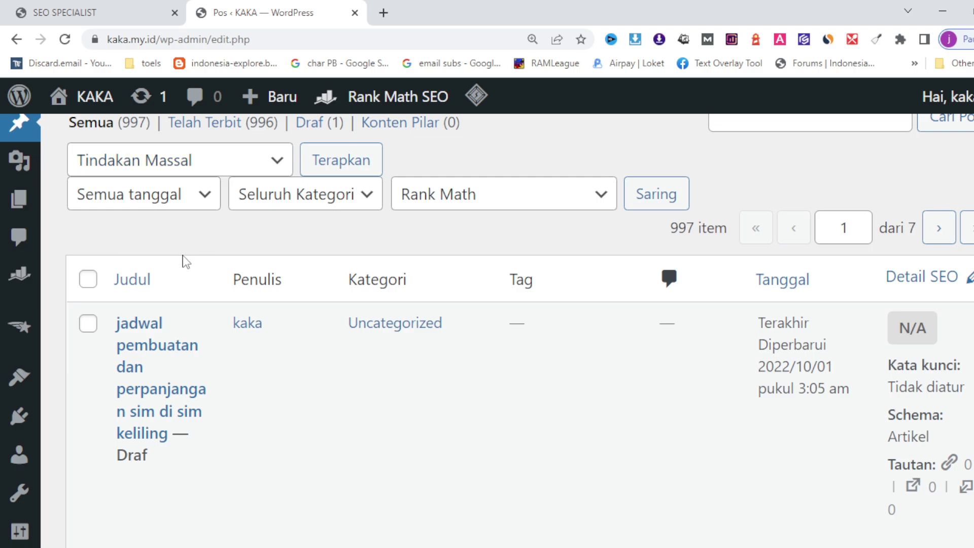
click(88, 324)
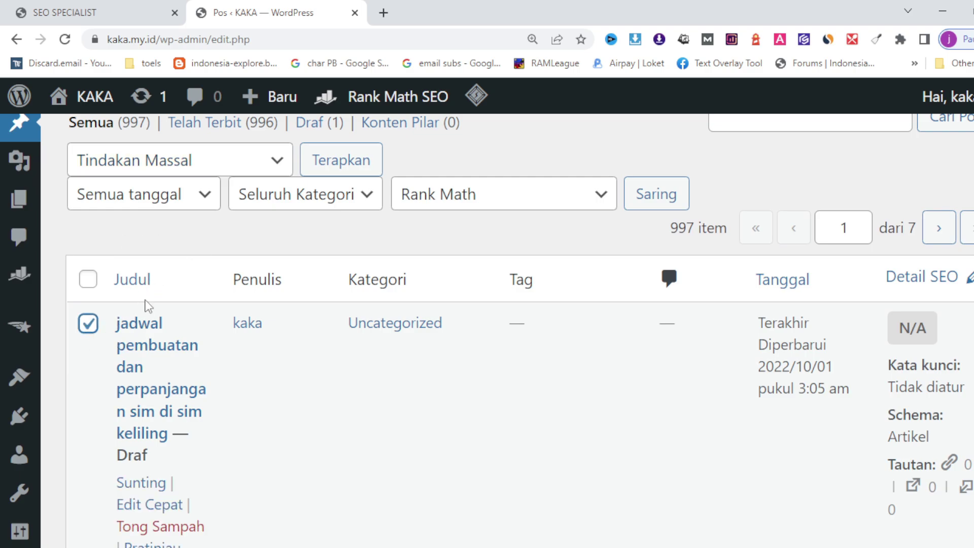
click(245, 161)
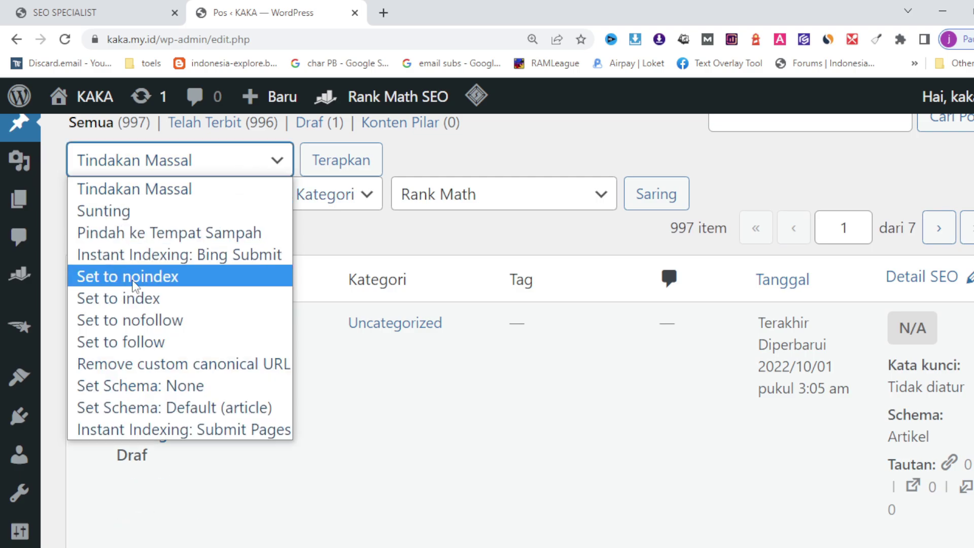
click(157, 238)
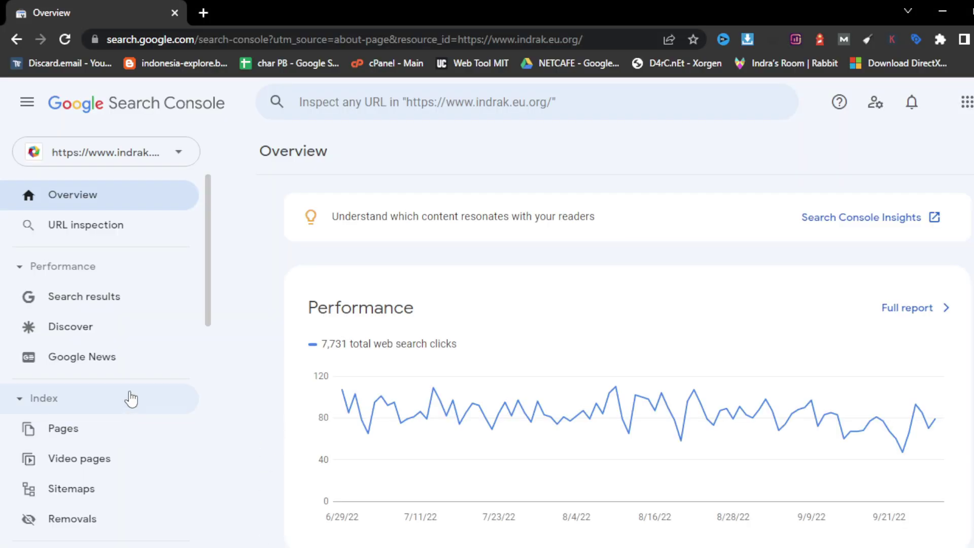
Switch to Google Search Console and start a new temporary URL removal request
scroll(100, 363, down, 2)
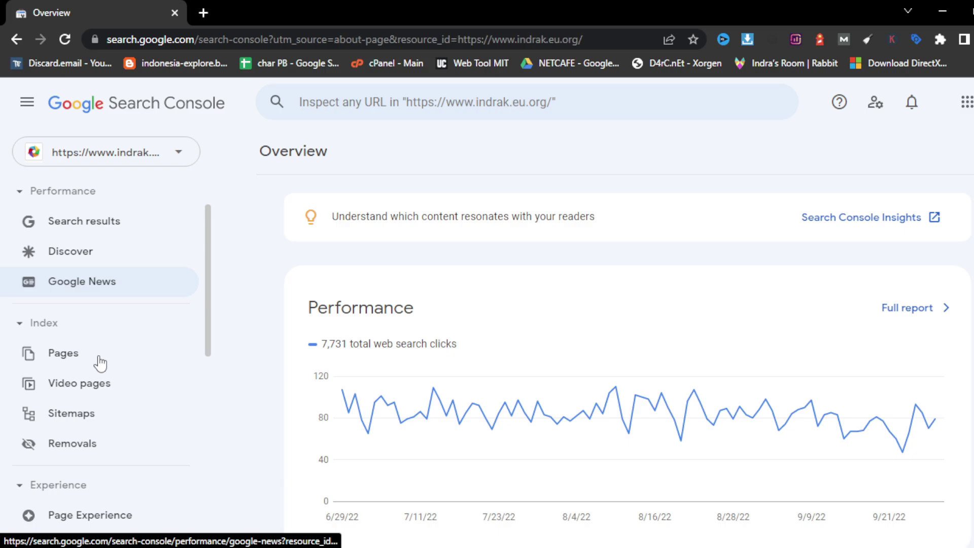
click(80, 449)
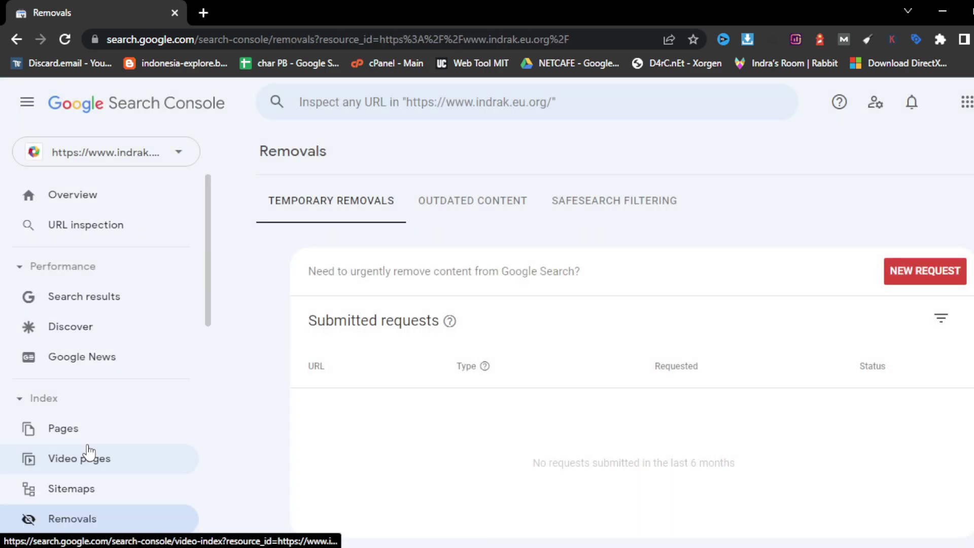
click(921, 273)
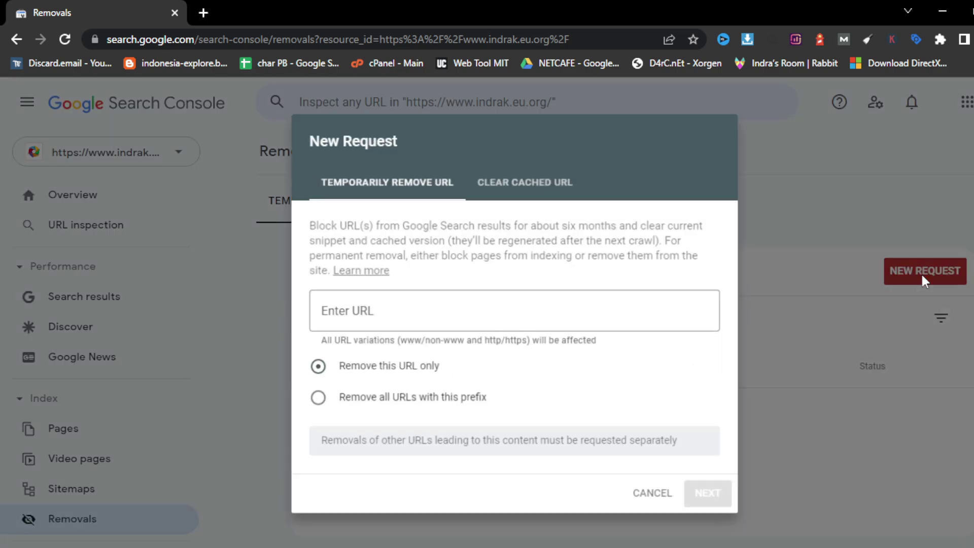
click(345, 311)
right_click(348, 307)
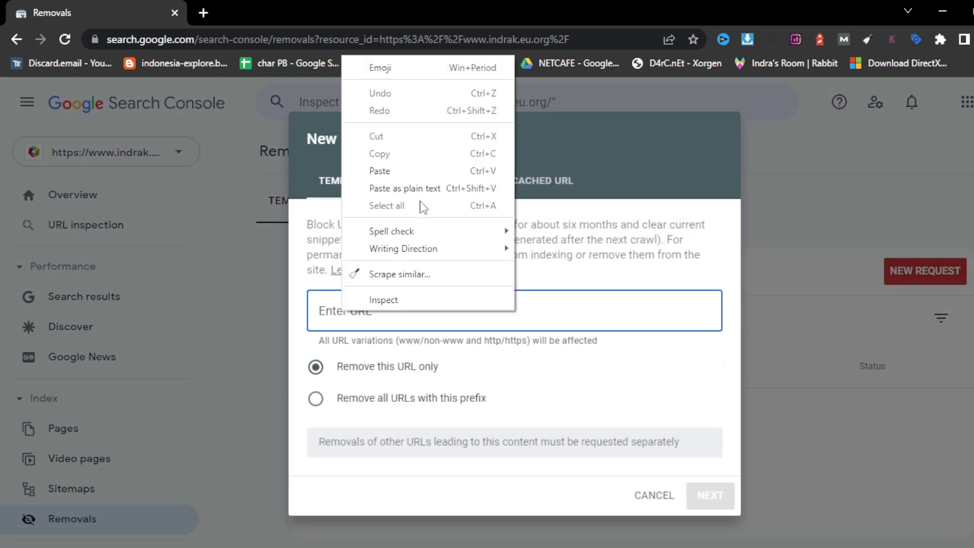
click(402, 176)
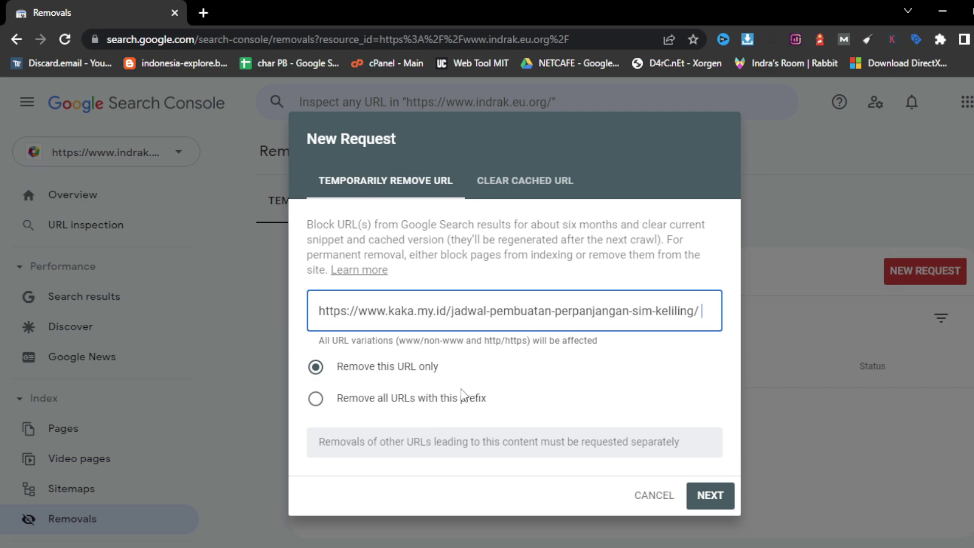
click(316, 399)
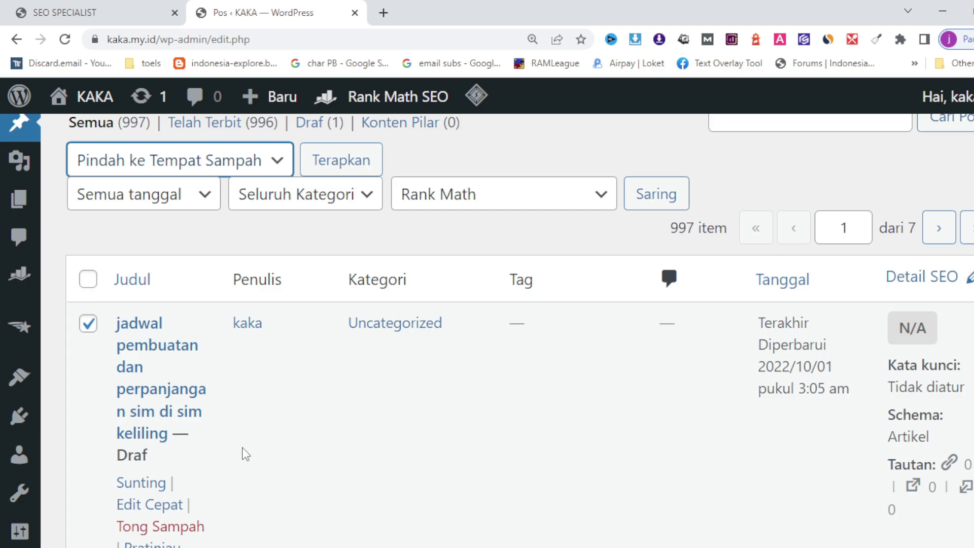
mouse_move(19, 327)
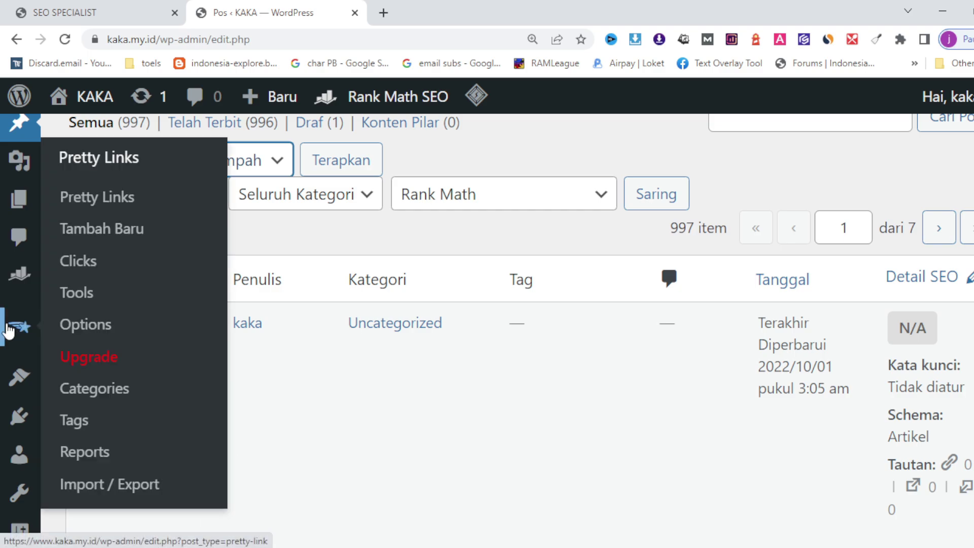